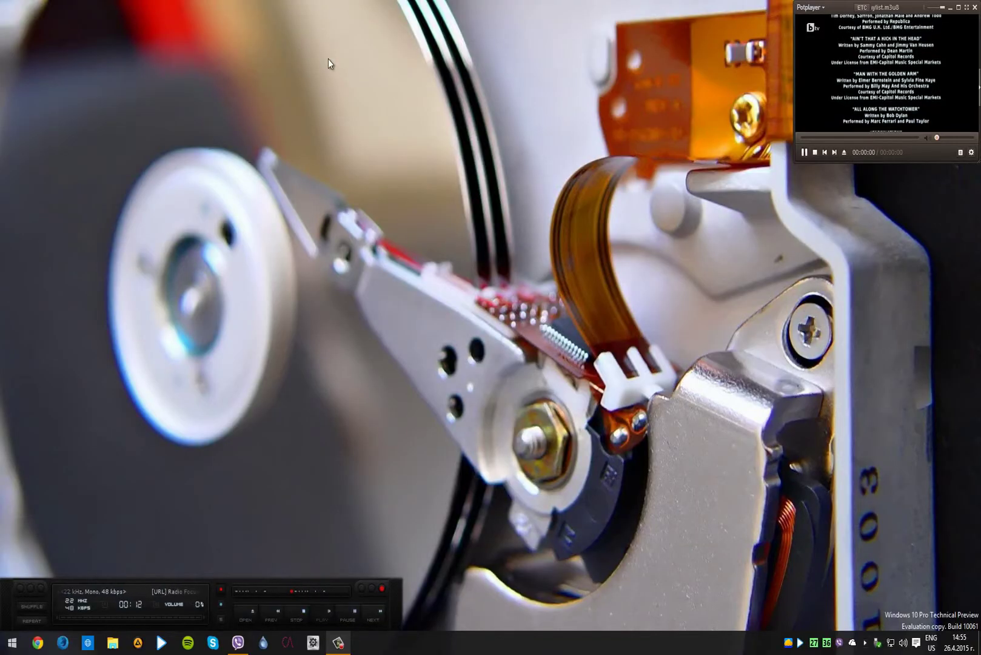
right_click(416, 276)
left_click(470, 314)
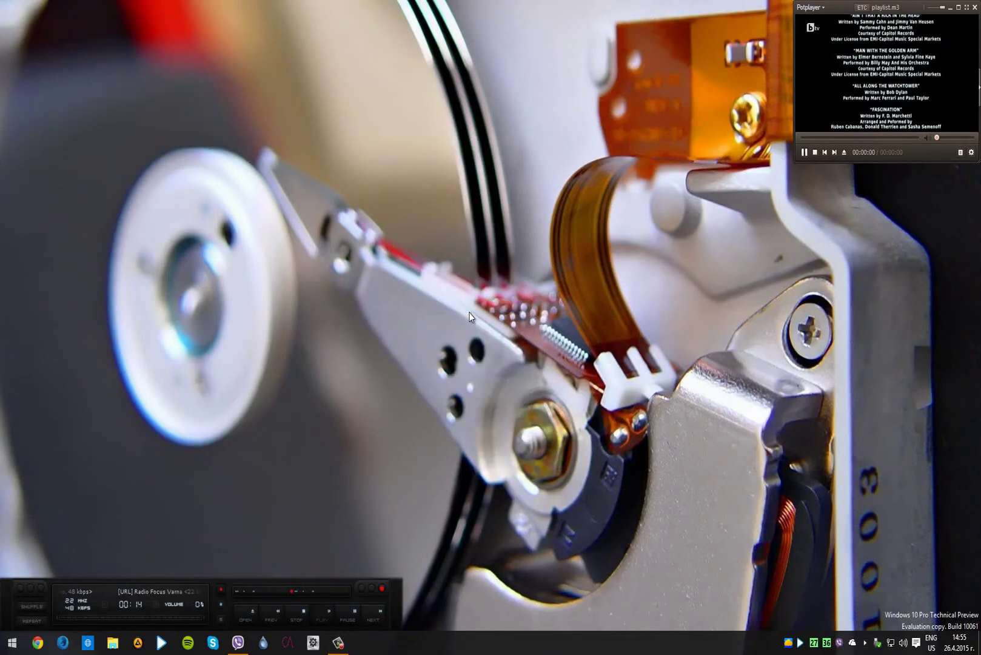
Step: Open the Software folder inside The Drive on Local Disk (D:) in File Explorer
left_click(112, 642)
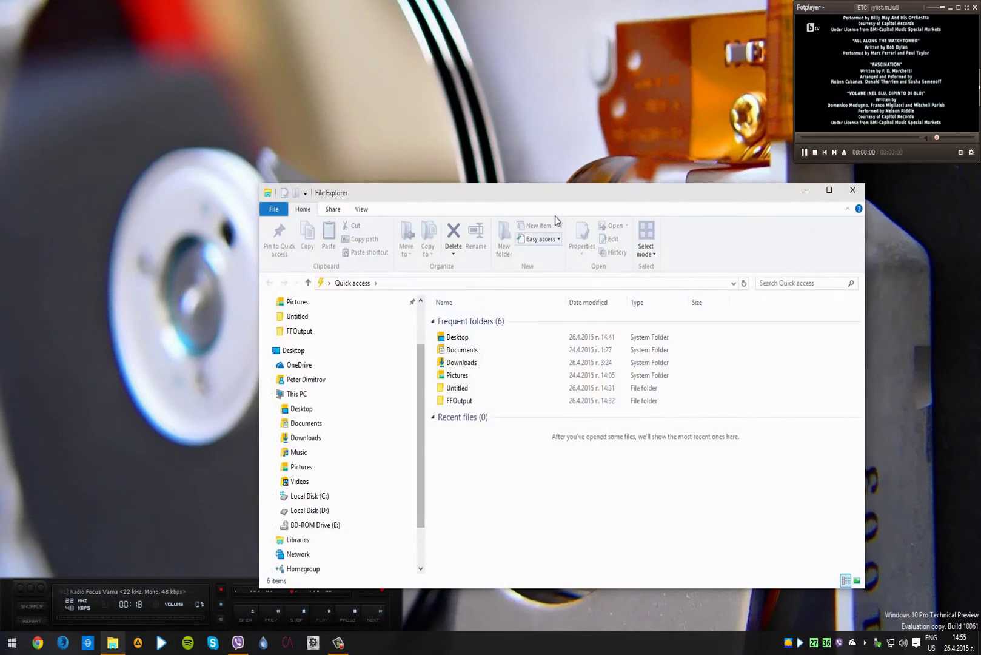
left_click_drag(584, 193, 483, 90)
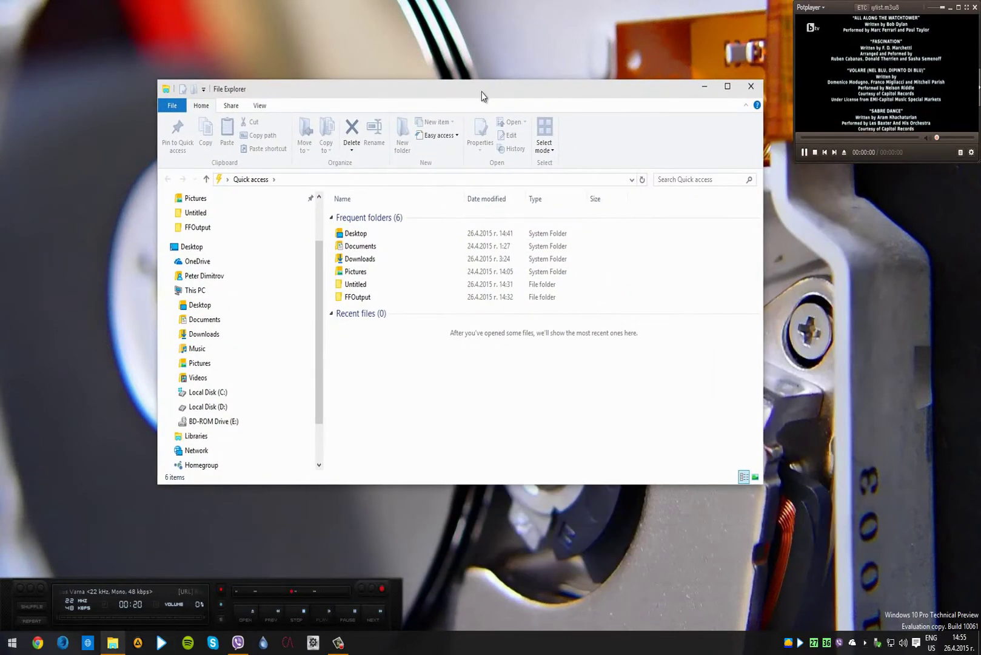
left_click(206, 407)
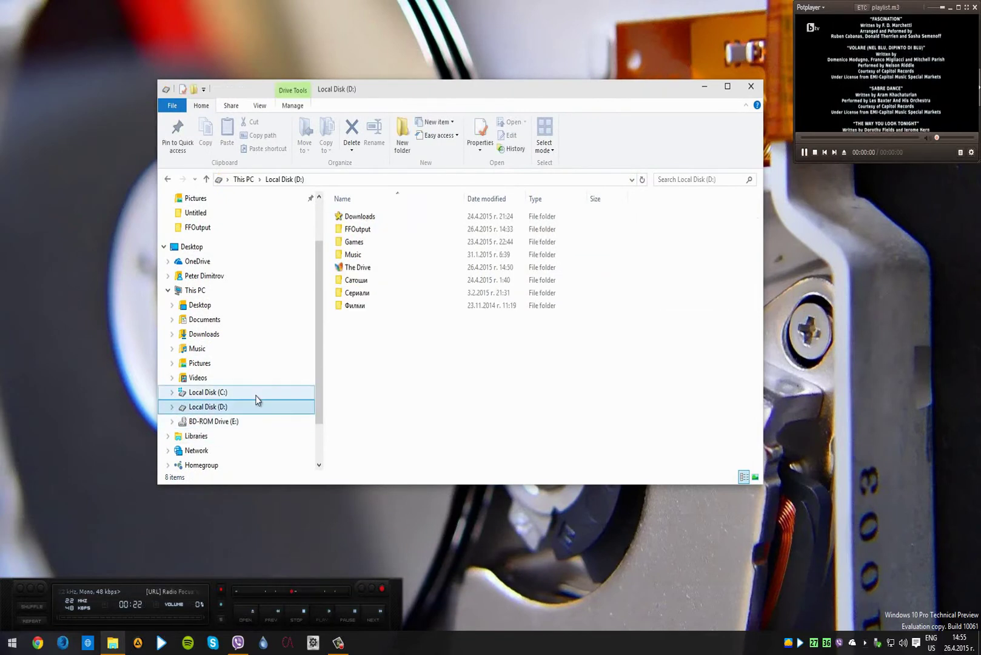
double_click(364, 268)
double_click(357, 229)
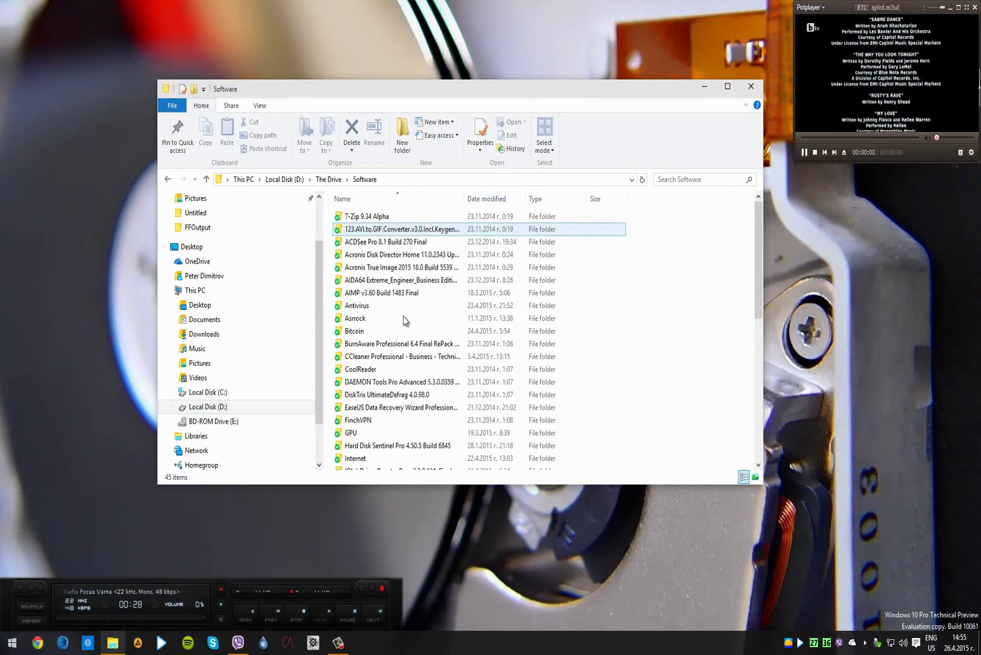
Step: Open the CF-Auto-Root folder under Samsung, Samsung Galaxy Mega [GT-I9205], Root GALAXY Mega 6.3
scroll(424, 335, "down", 3)
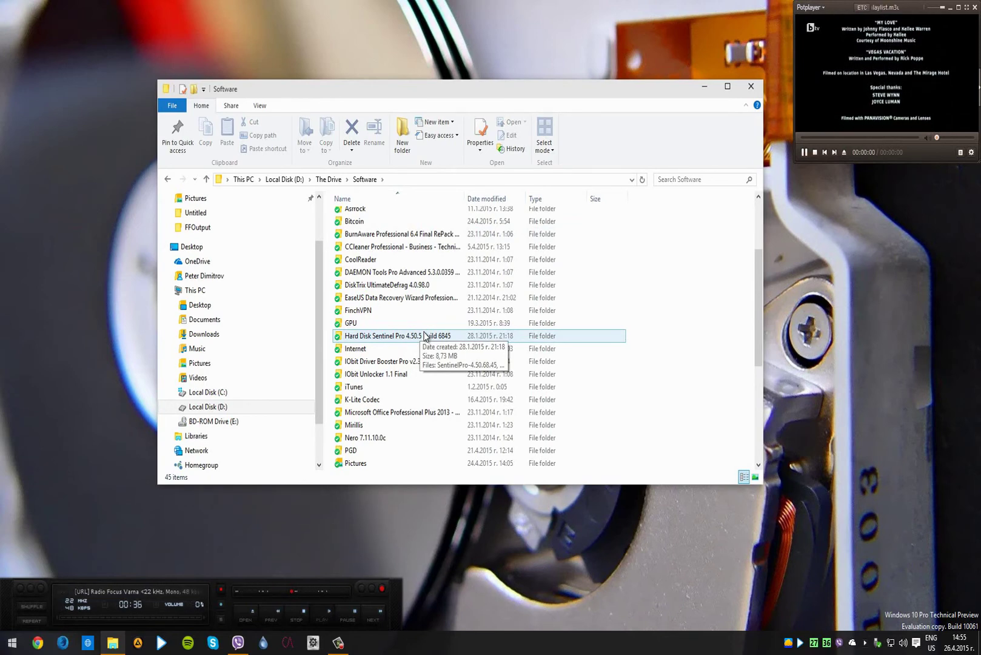
scroll(424, 335, "down", 2)
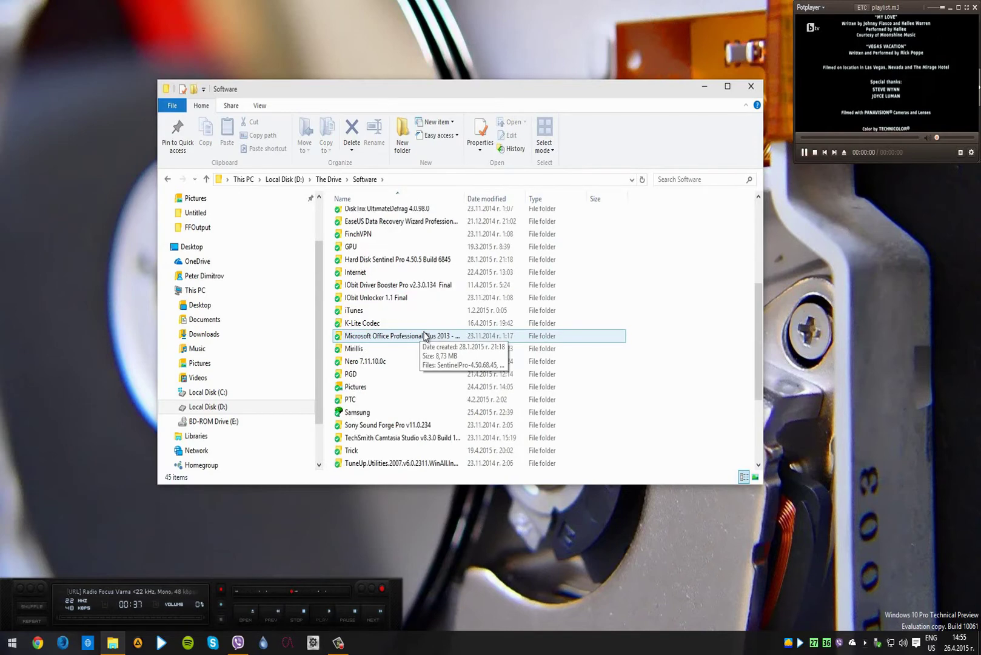
double_click(407, 416)
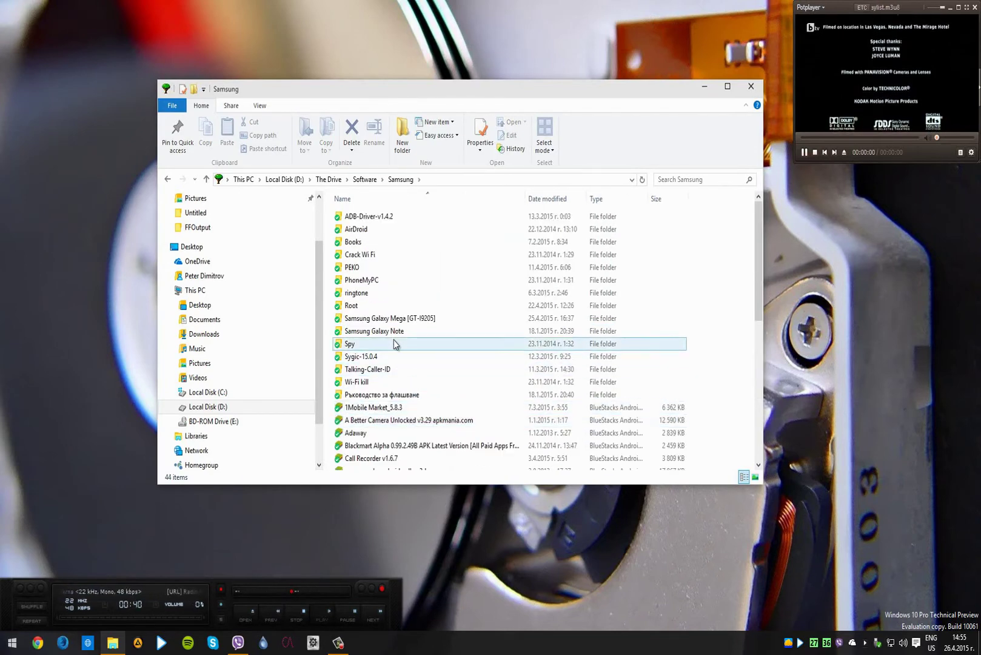
double_click(382, 319)
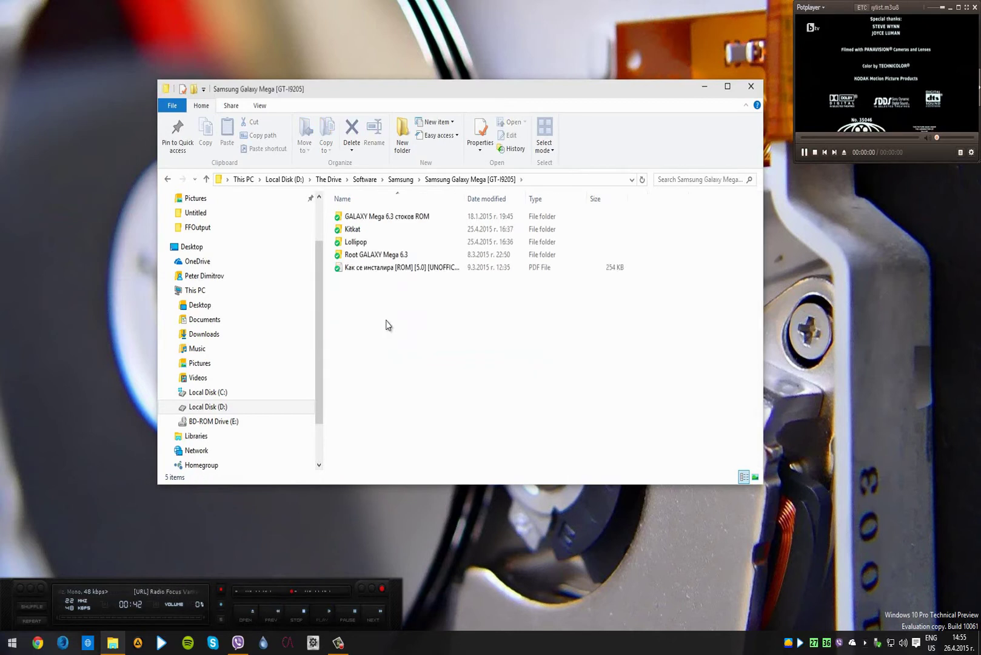
double_click(356, 254)
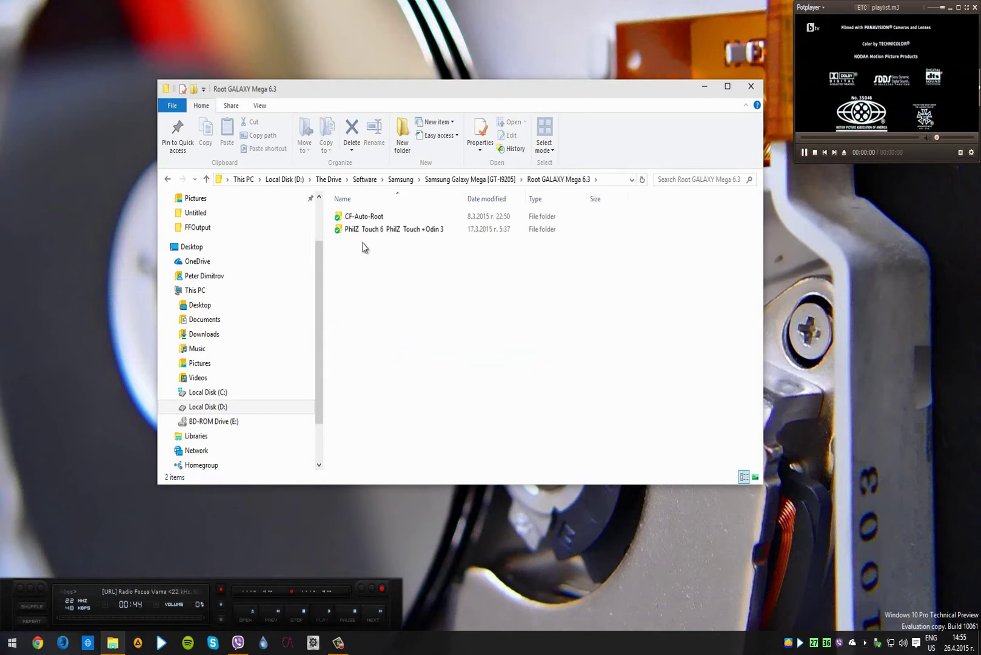
double_click(363, 218)
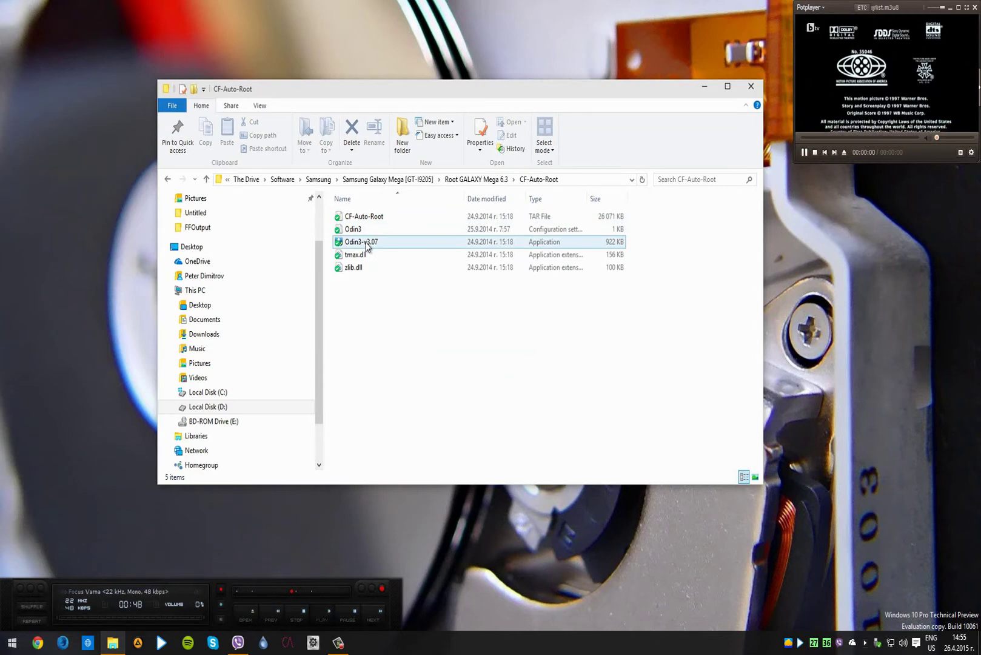
Step: Launch Odin3-v3.07, close the folder window behind it and move the Odin window higher on the desktop
double_click(367, 243)
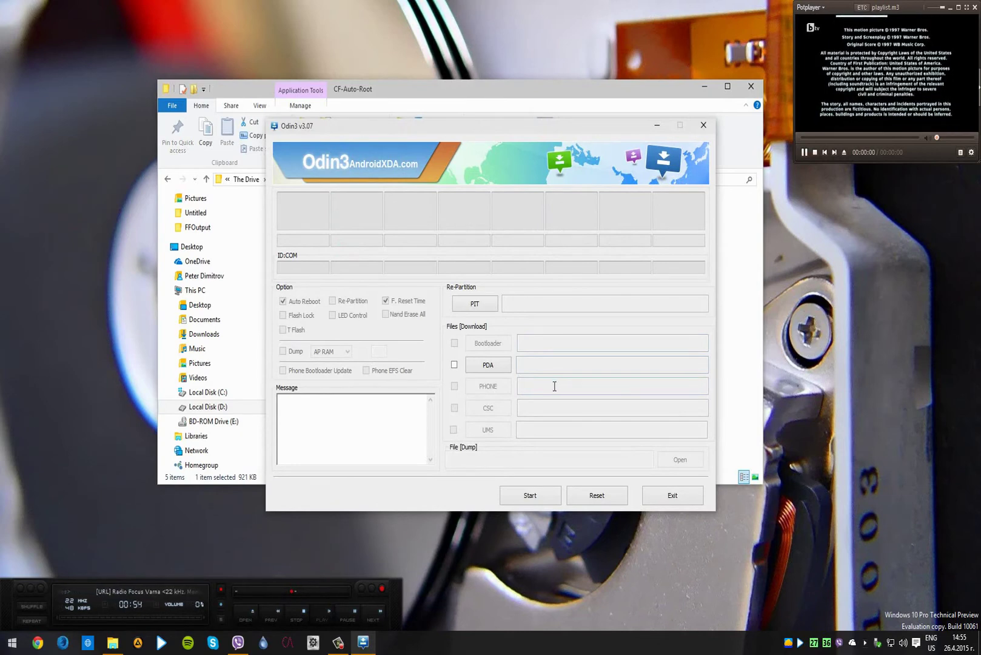
left_click(752, 87)
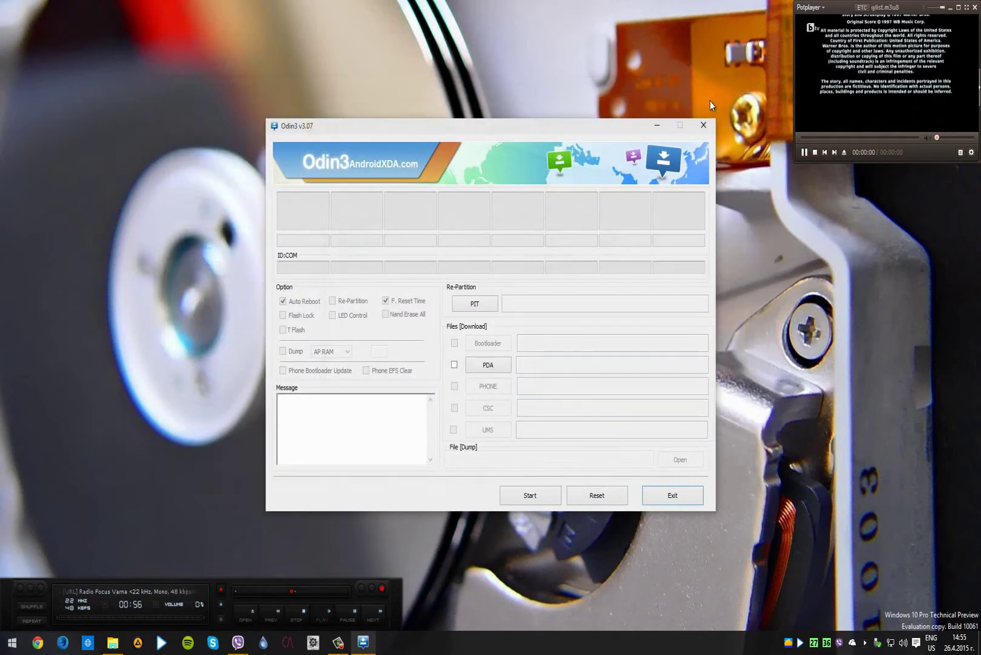
left_click_drag(596, 132, 584, 77)
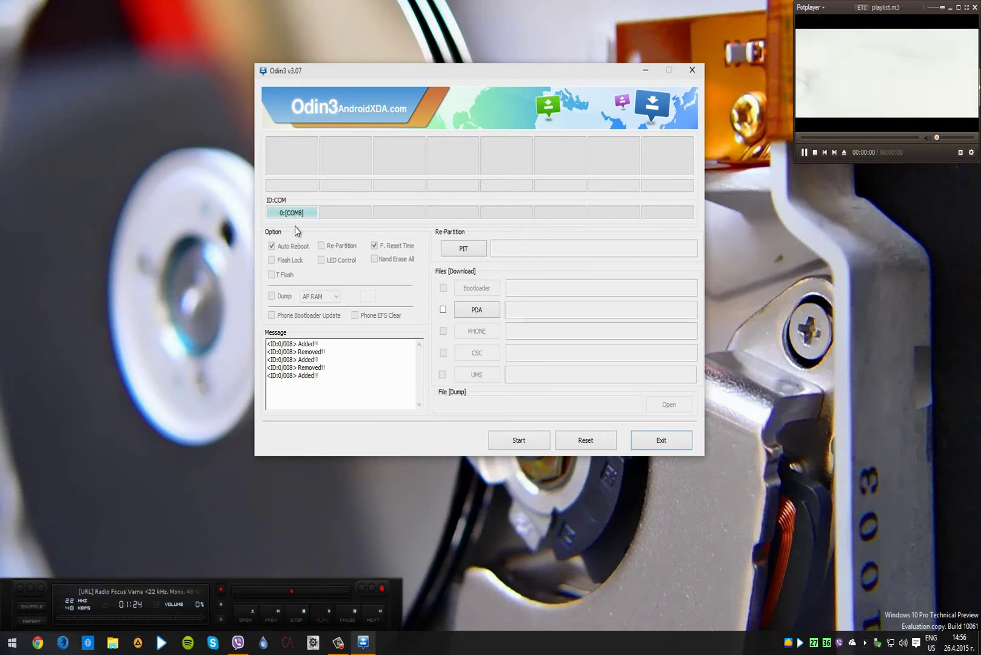
Step: Review the device connection entries in Odin's message log
left_click_drag(298, 344, 342, 376)
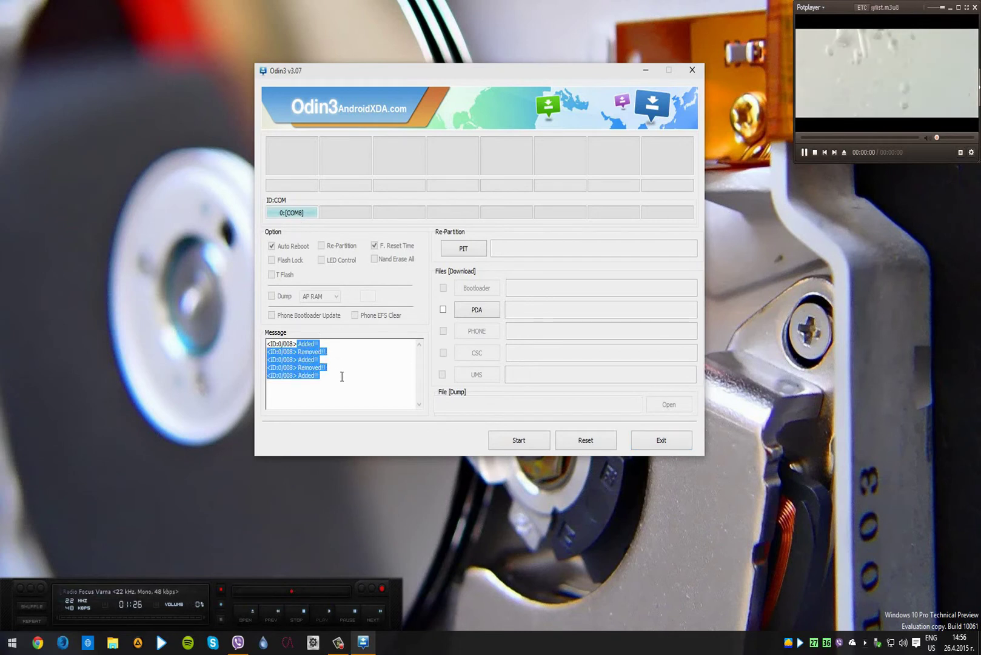
left_click(376, 379)
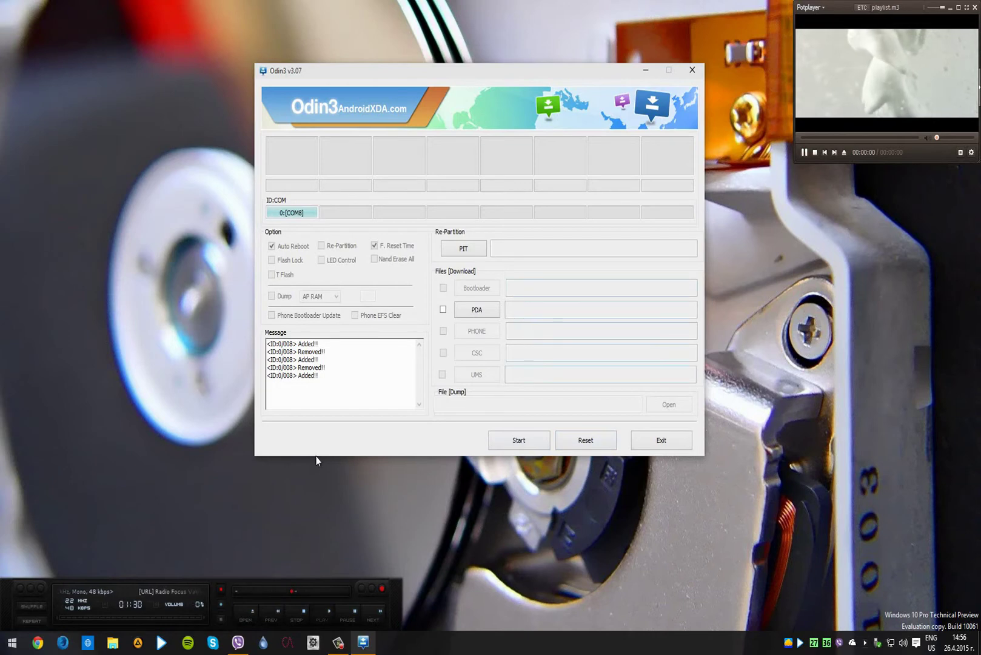
Step: Open the GALAXY Mega 6.3 стоков ROM folder under D:, The Drive, Software, Samsung, Samsung Galaxy Mega [GT-I9205] in File Explorer
left_click(113, 644)
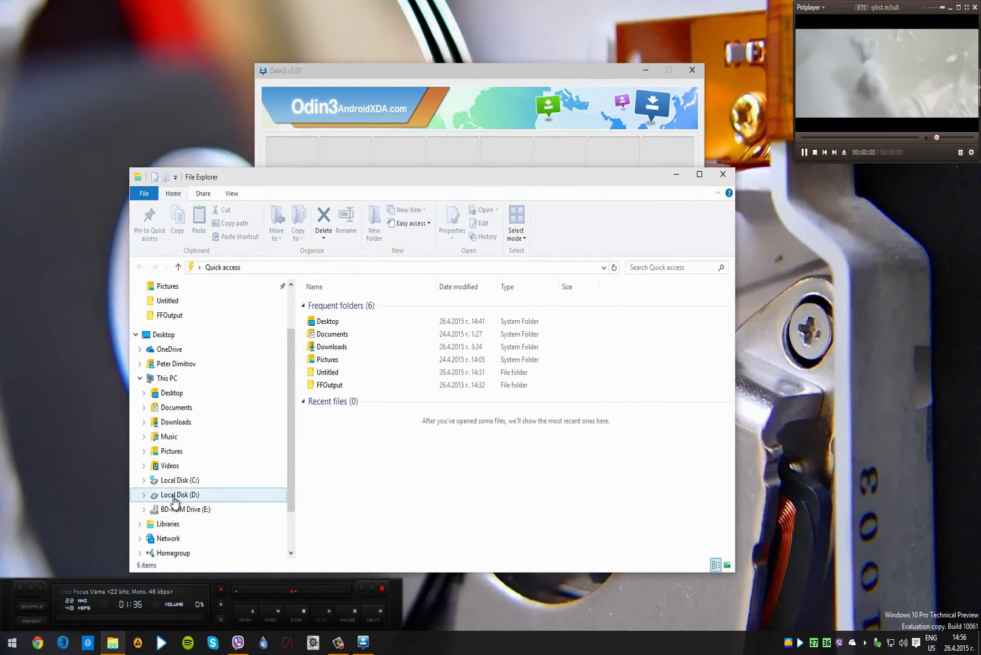
left_click(174, 500)
double_click(330, 352)
left_click(347, 322)
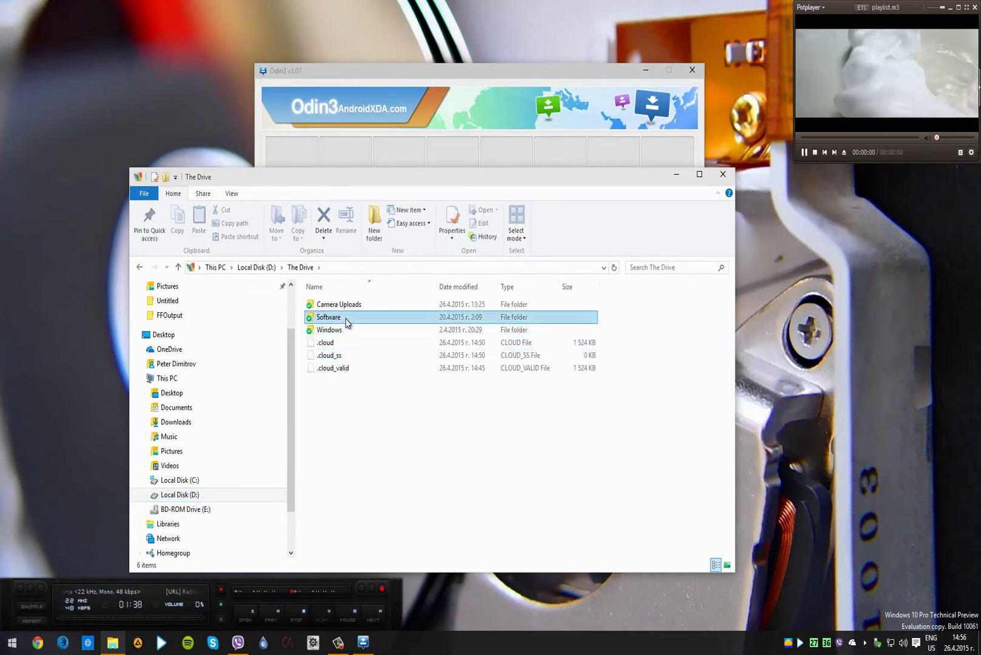
double_click(347, 321)
scroll(405, 376, "down", 5)
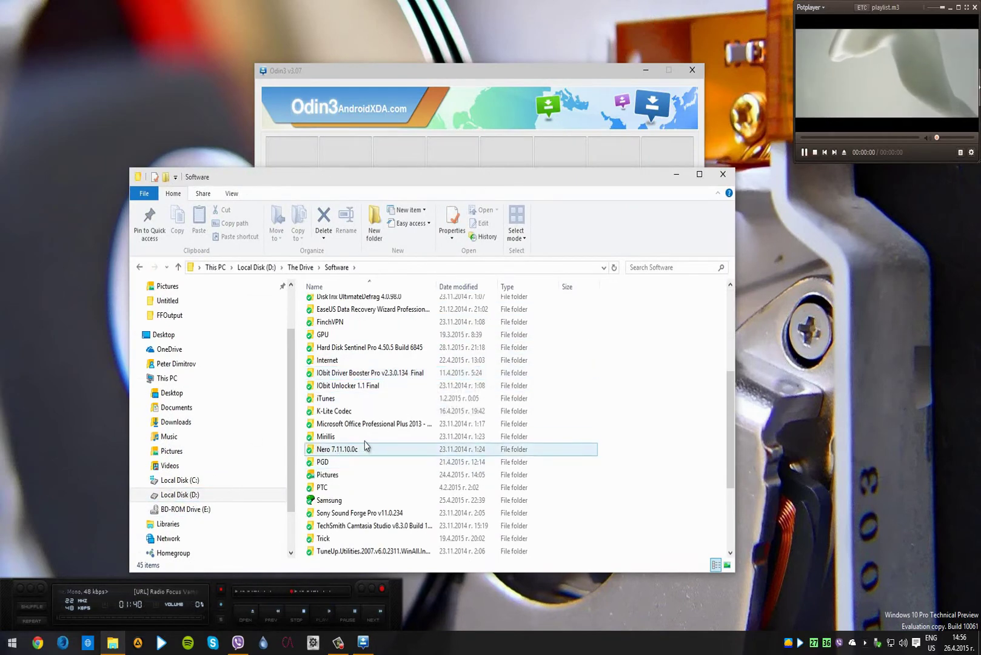
double_click(332, 500)
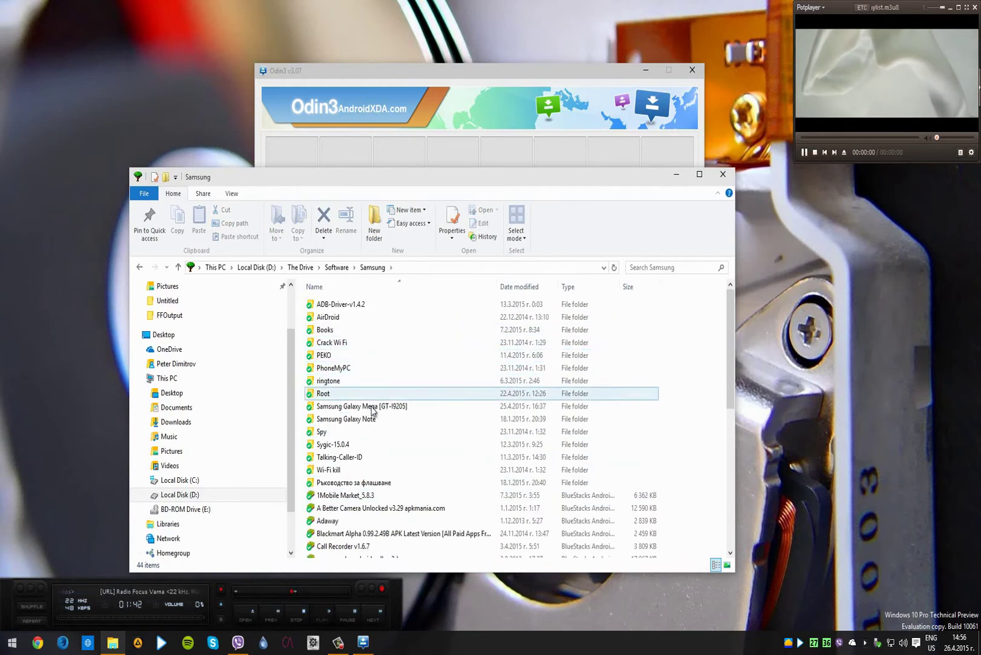
double_click(372, 412)
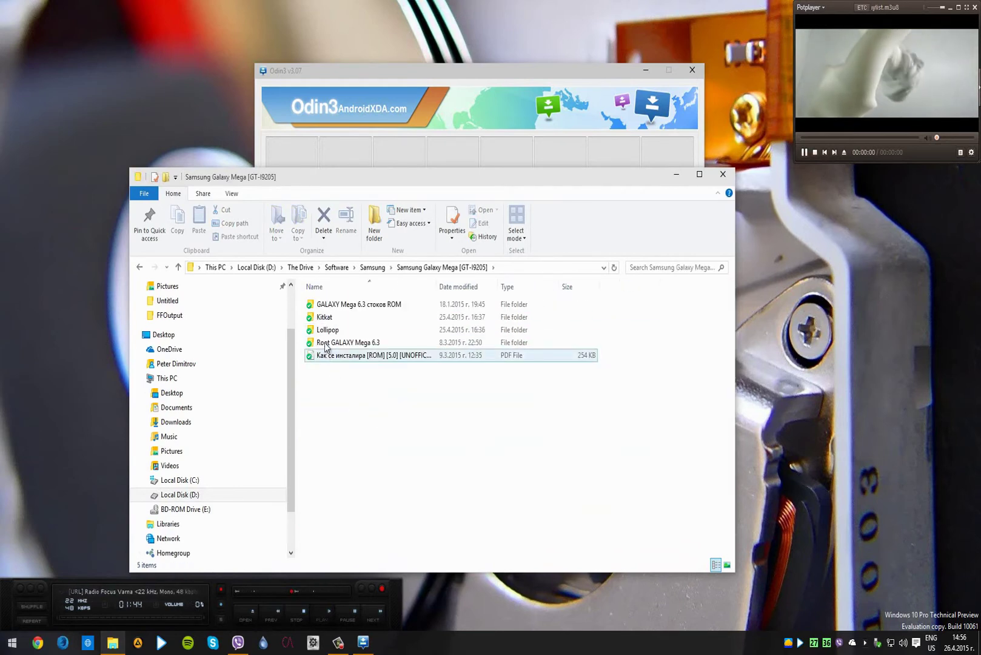
double_click(354, 308)
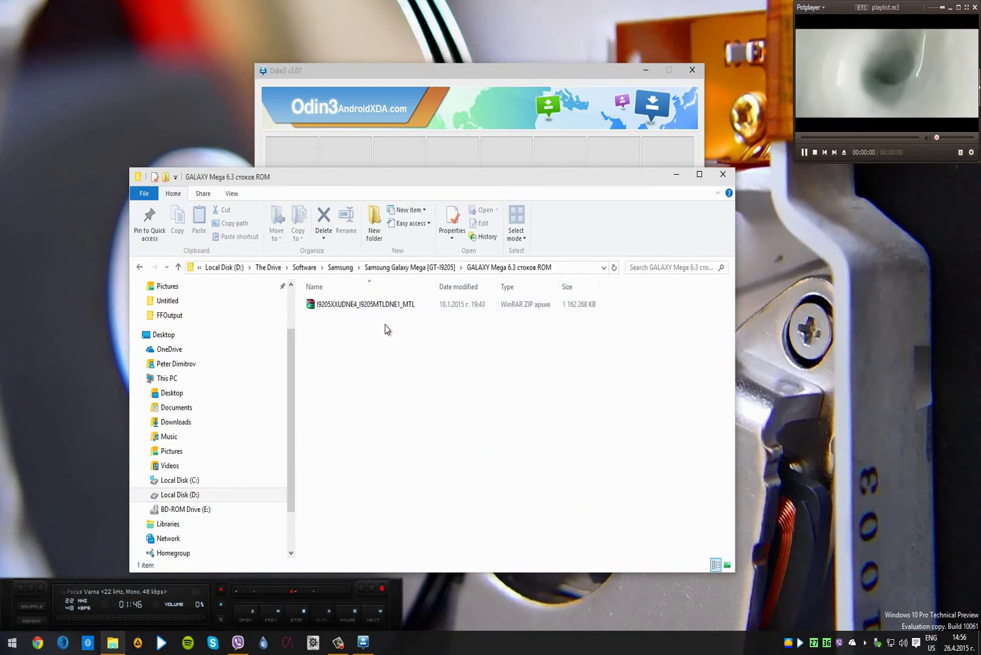
Step: Extract the I9205XXUDNE4_I9205MTLDNE1_MTL archive into a new desktop folder named Нова папка and dismiss WinRAR
left_click(337, 310)
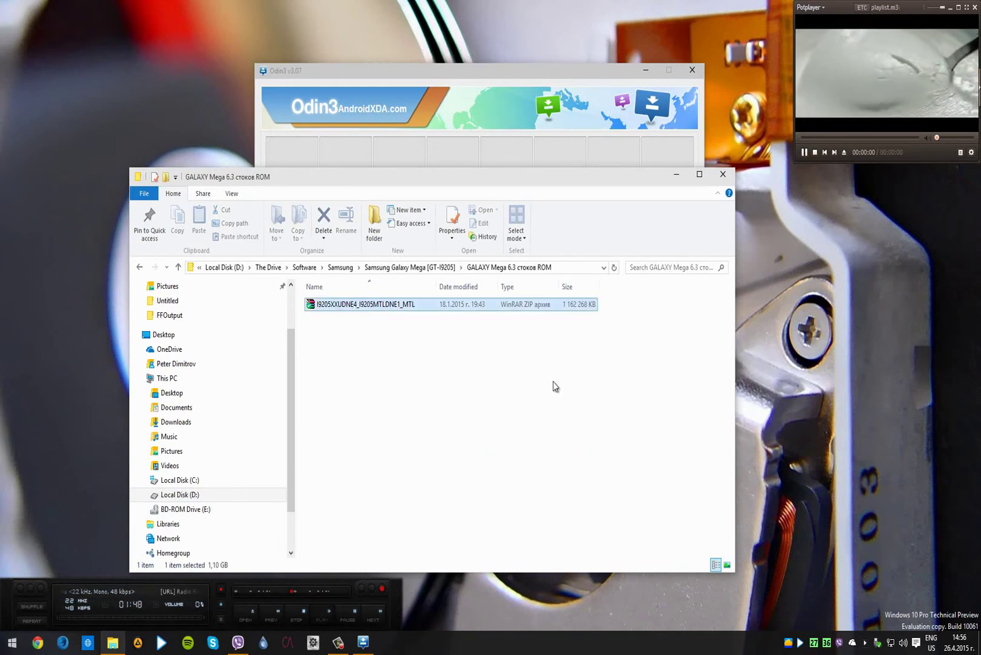
key("Return")
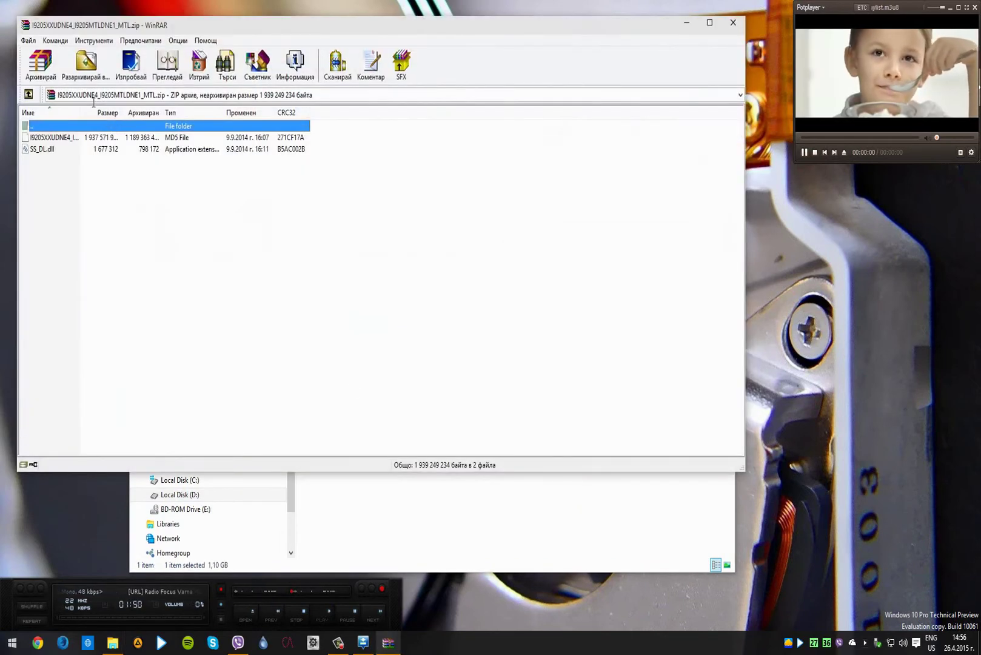
left_click(86, 64)
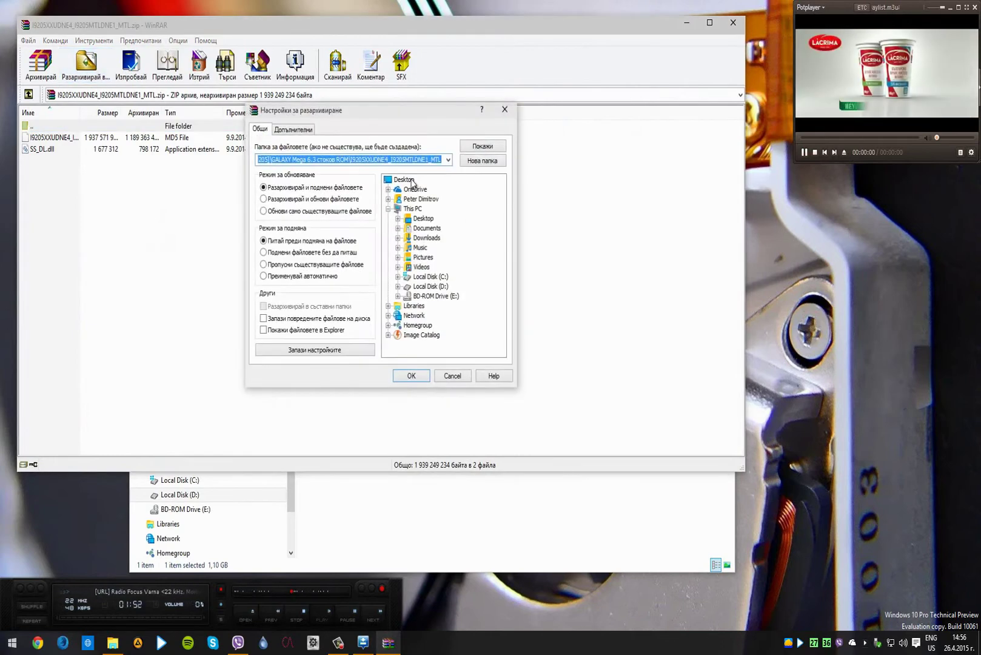
left_click(412, 179)
left_click(475, 162)
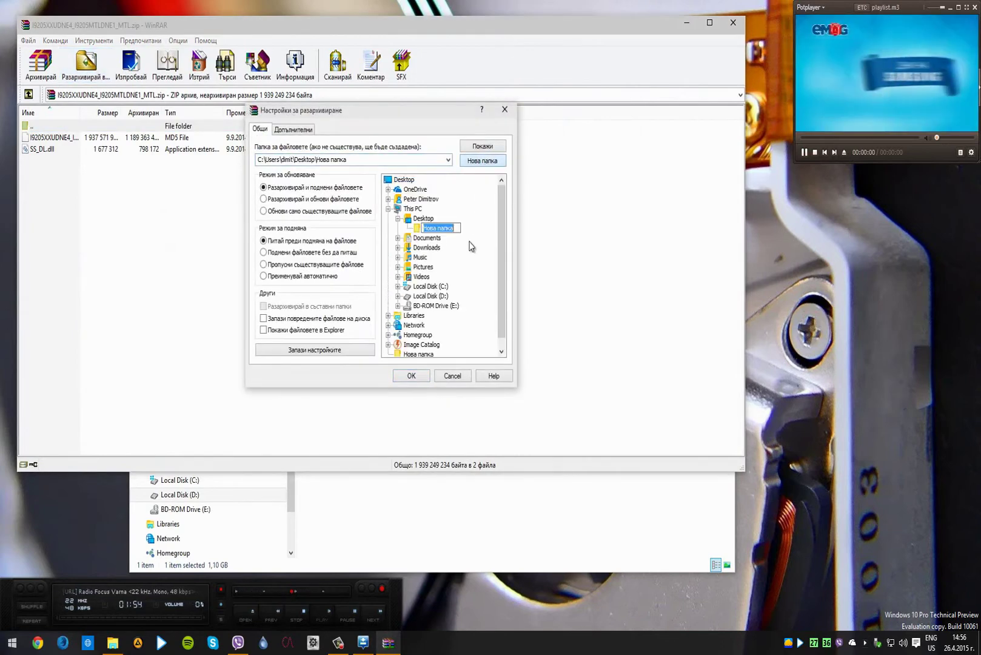
key("Return")
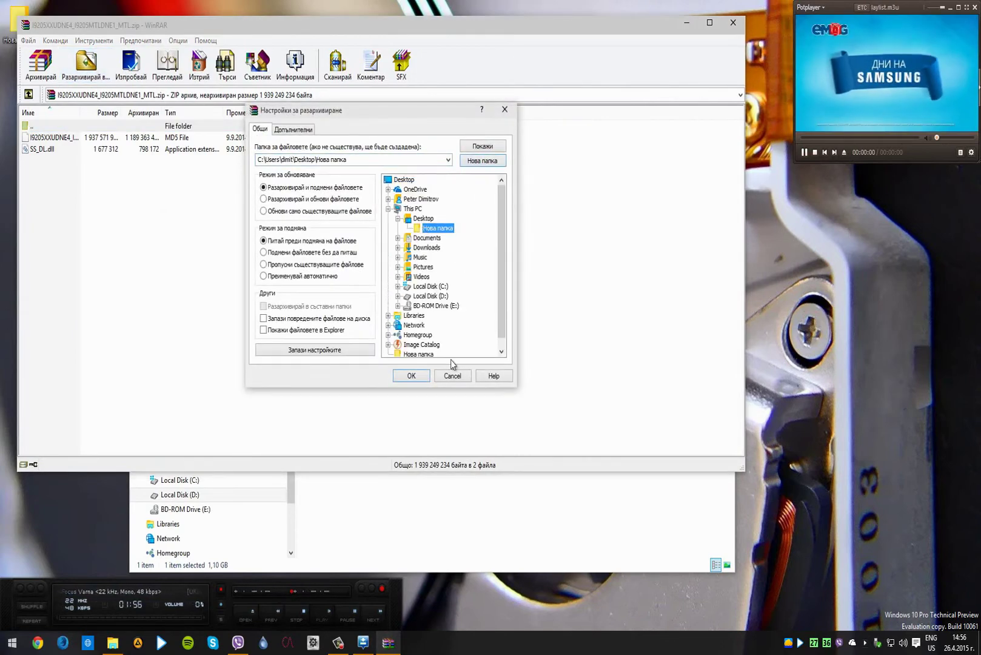
left_click(411, 376)
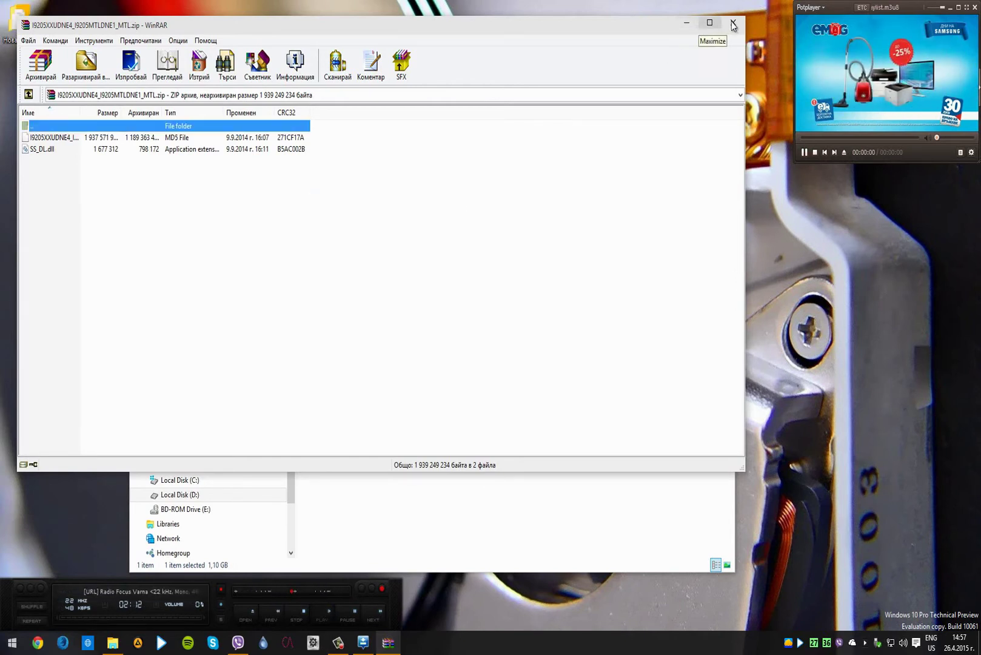
left_click(686, 23)
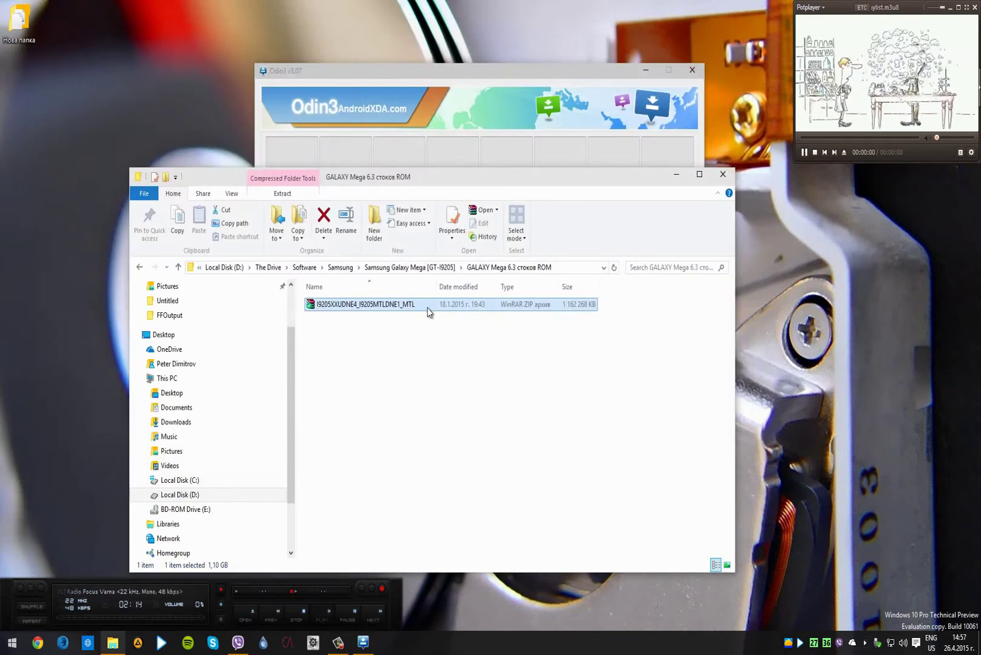
Step: Revisit the archive in the GALAXY Mega 6.3 стоков ROM folder and clear that folder window off the screen
key("BackSpace")
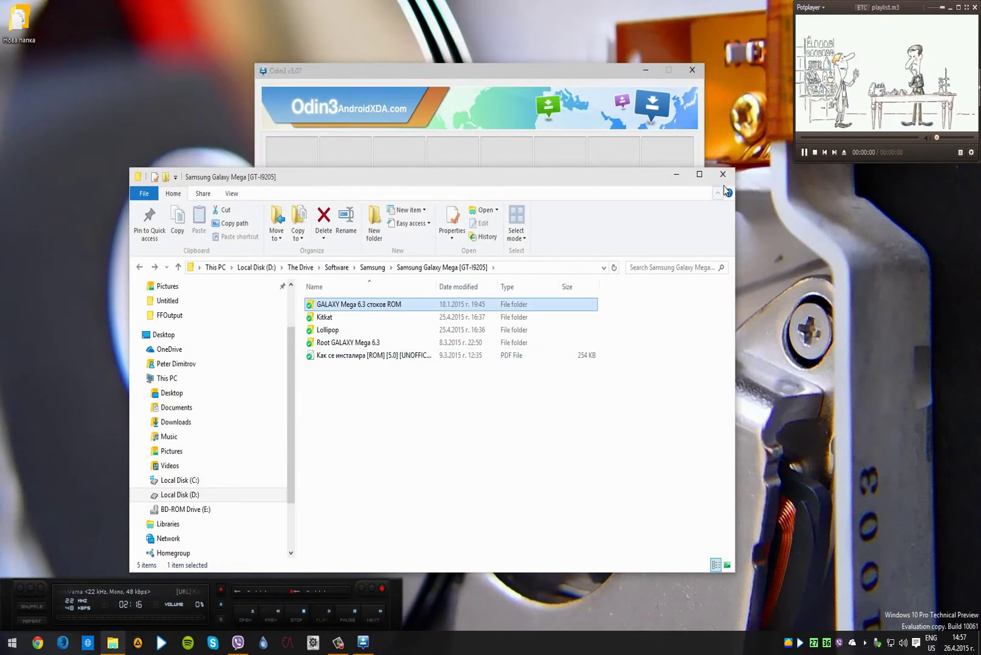
double_click(359, 305)
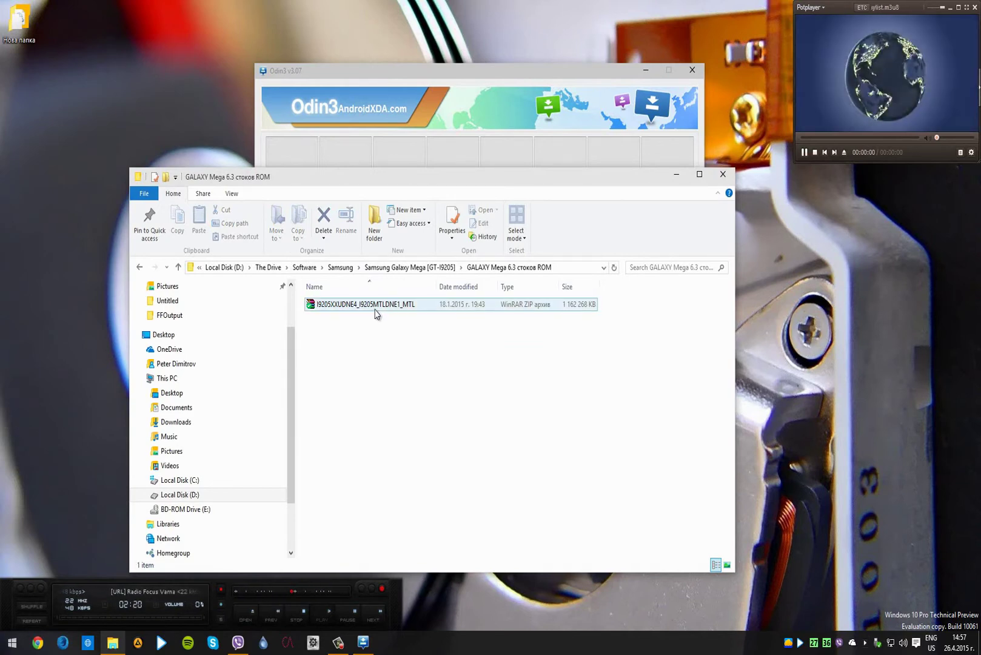
left_click(464, 307)
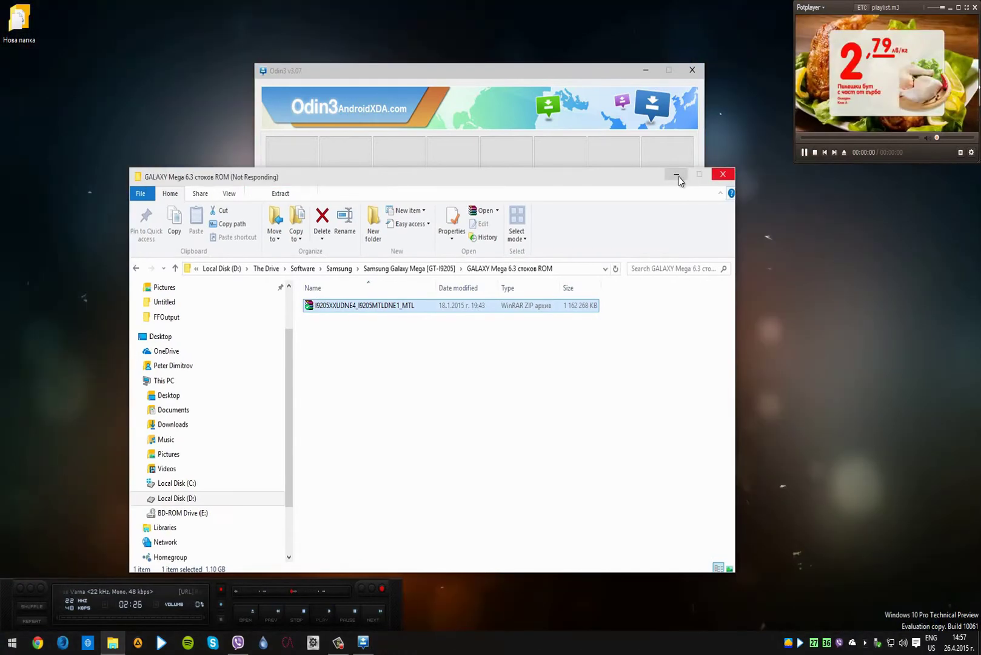
left_click(677, 175)
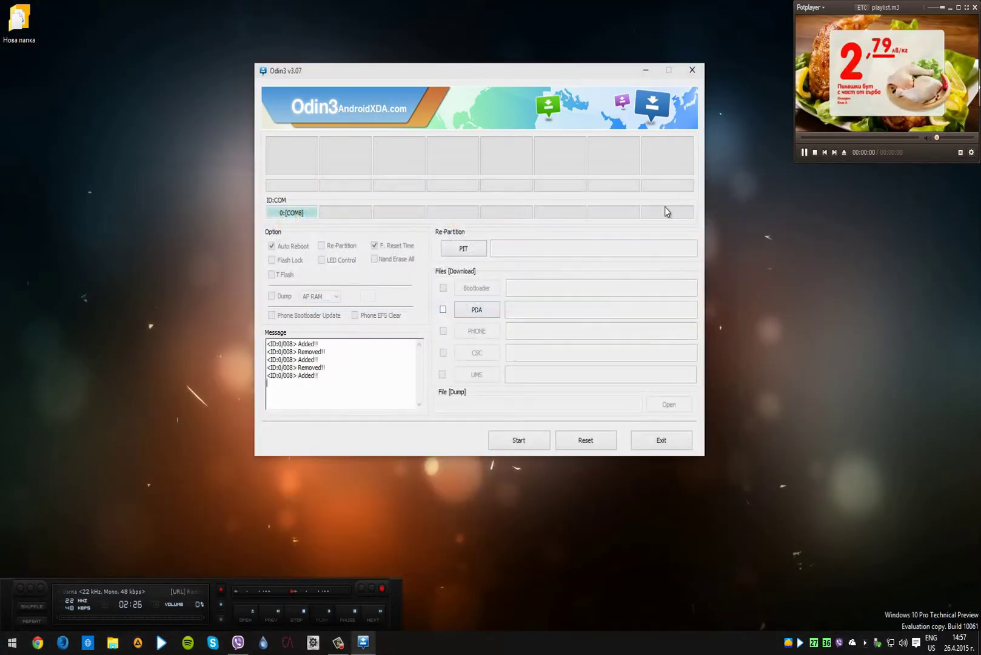
Step: Open the Нова папка folder on the desktop and select both extracted firmware files to check them
double_click(18, 21)
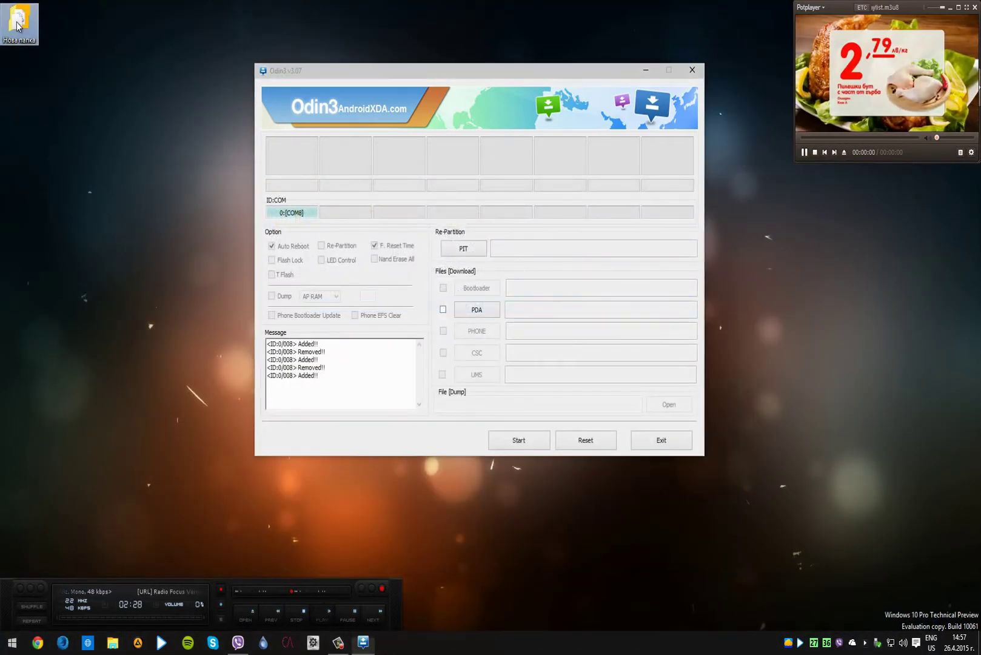
left_click_drag(477, 197, 465, 96)
left_click_drag(458, 320, 214, 76)
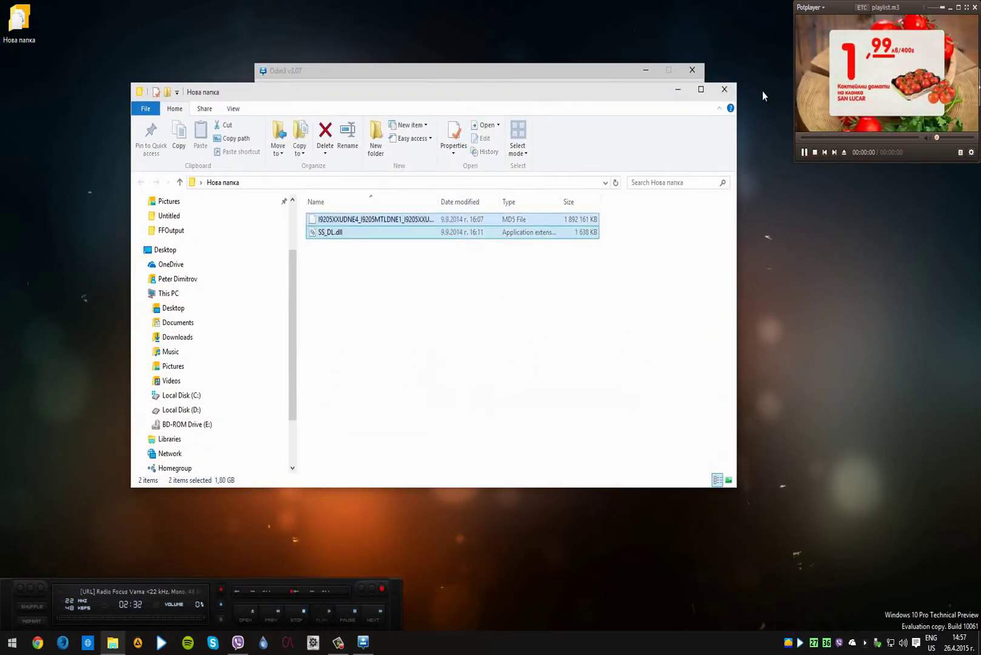
Step: Close the Нова папка window and load I9205XXUDNE4_I9205MTLDNE1_I9205XXUDNE4_HOME.tar.md5 from that desktop folder as the enabled PDA file in Odin3
left_click(726, 90)
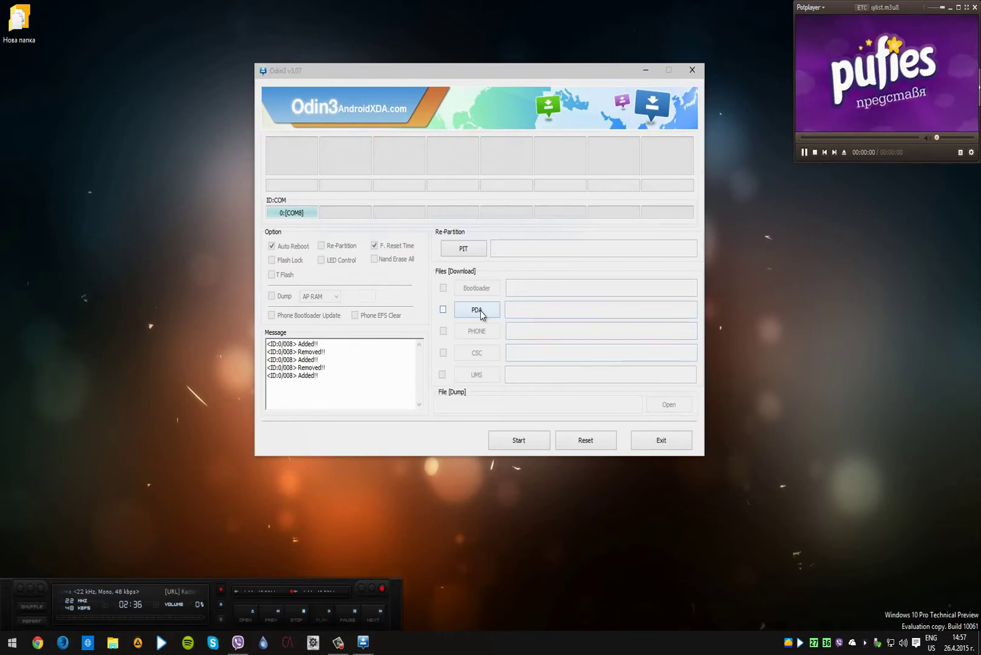
left_click(443, 309)
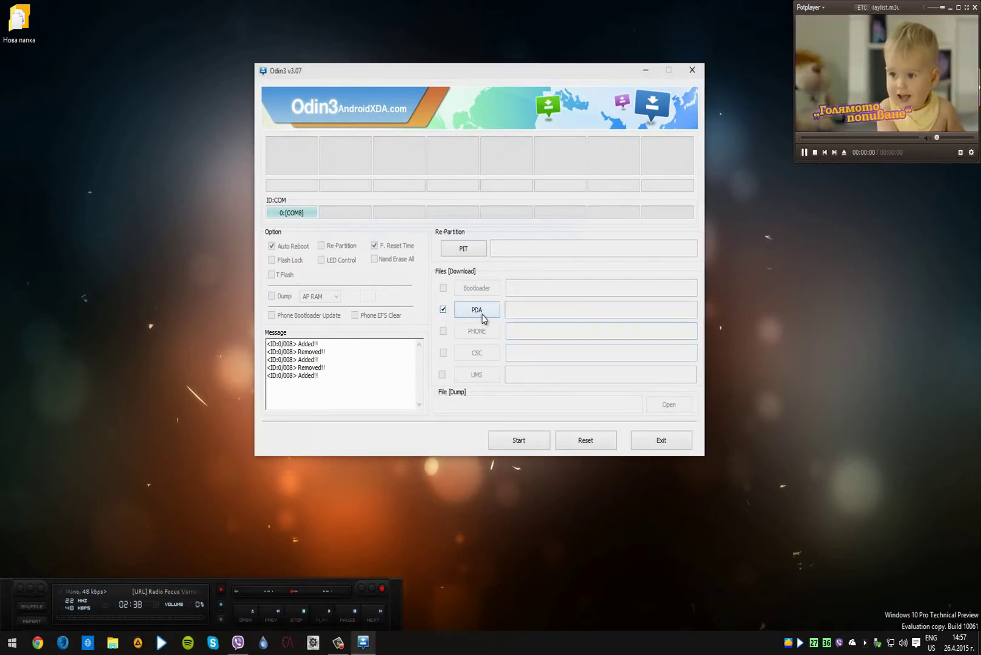
left_click(476, 310)
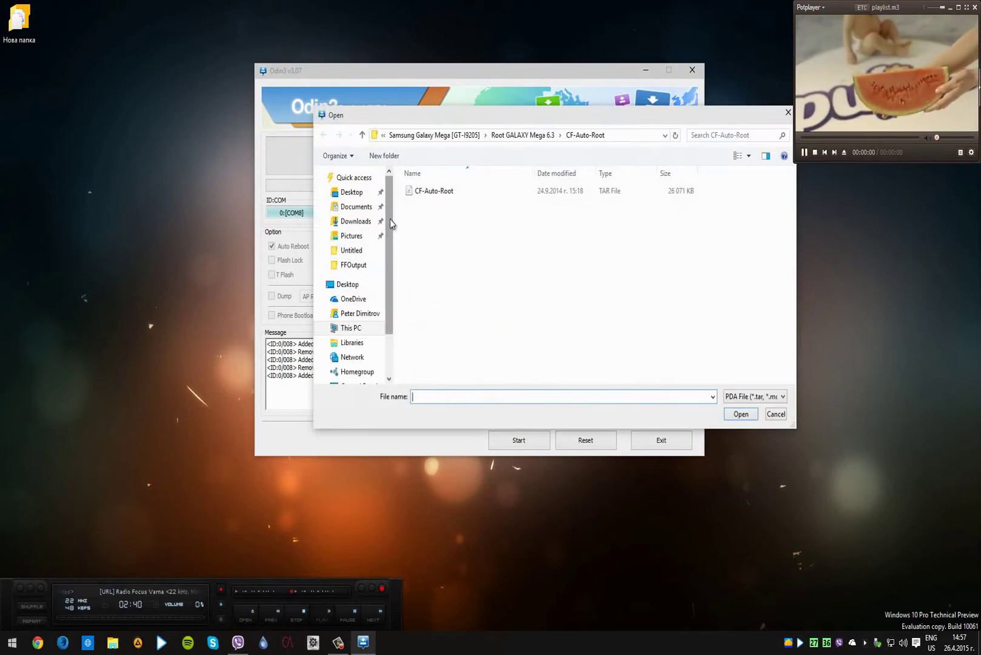
left_click(352, 285)
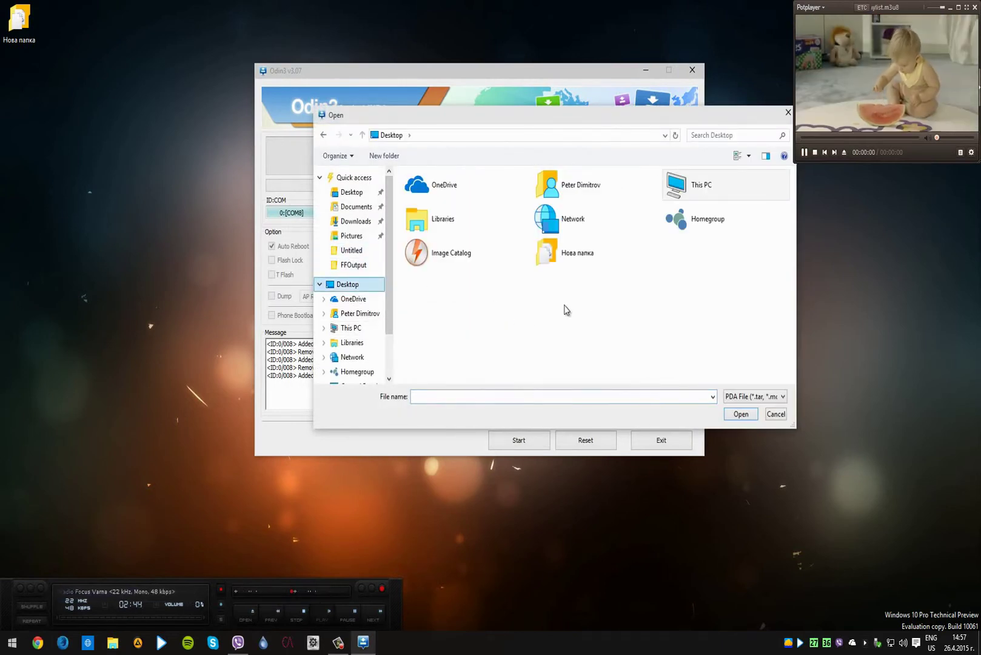
double_click(565, 259)
double_click(440, 193)
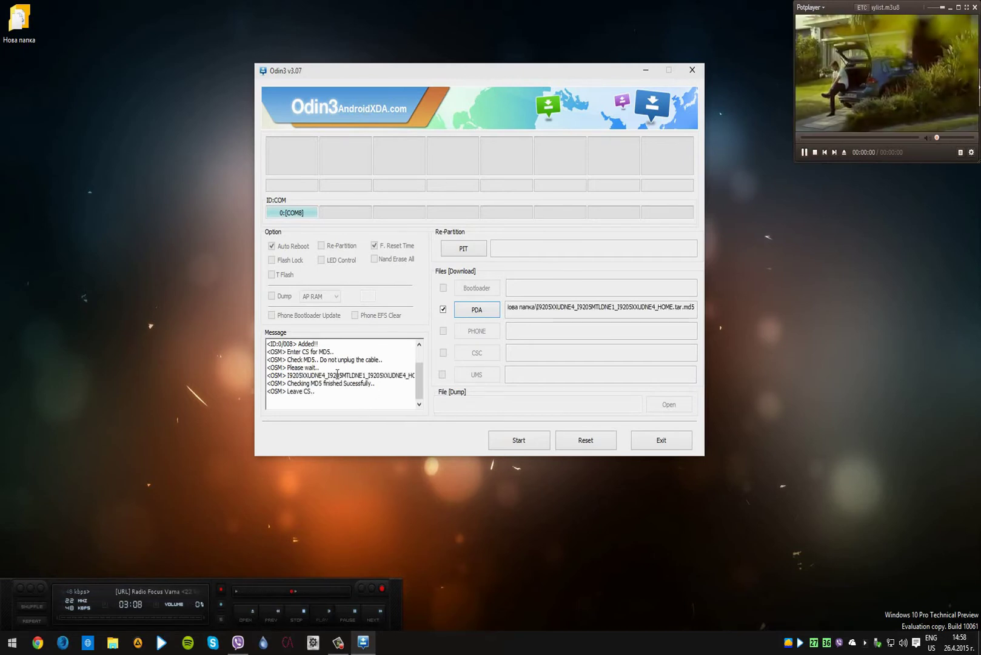
Step: Check the MD5 verification lines in the message log and start flashing the firmware to the phone
left_click_drag(312, 377, 375, 391)
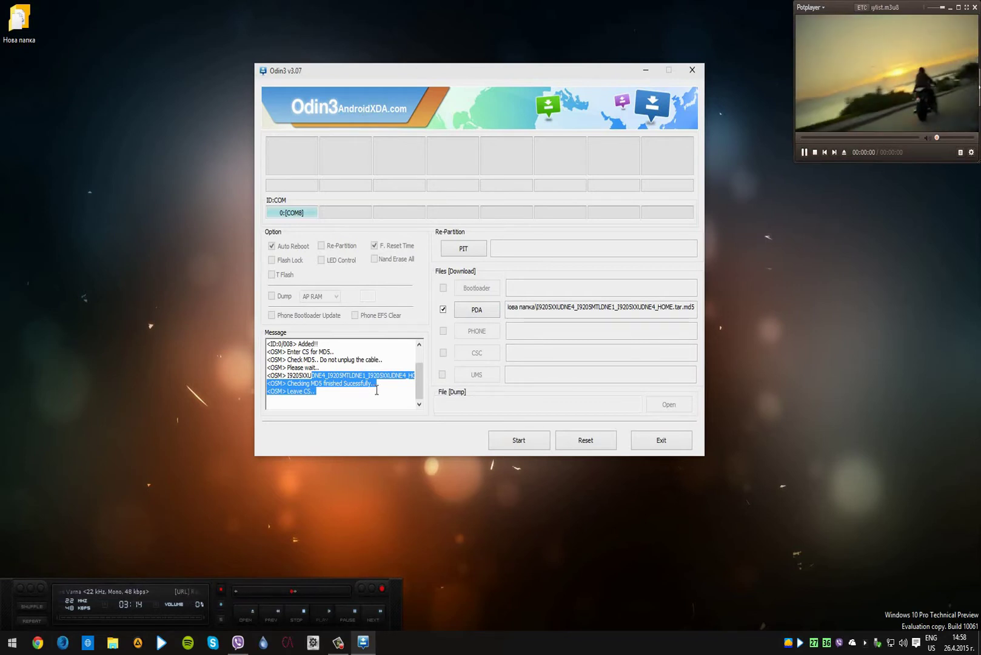
left_click(375, 390)
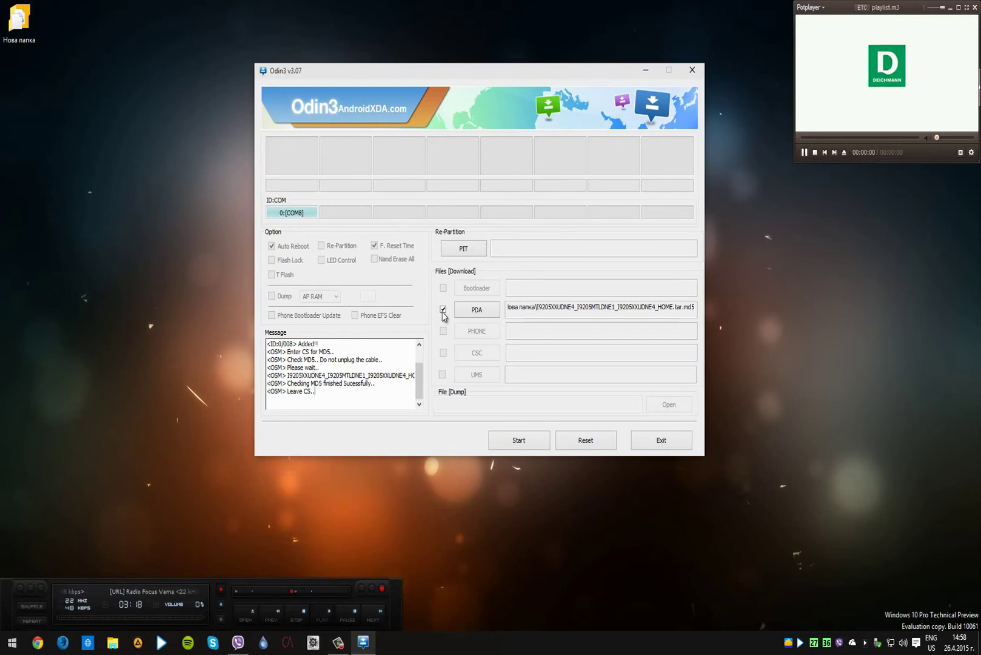
left_click(522, 441)
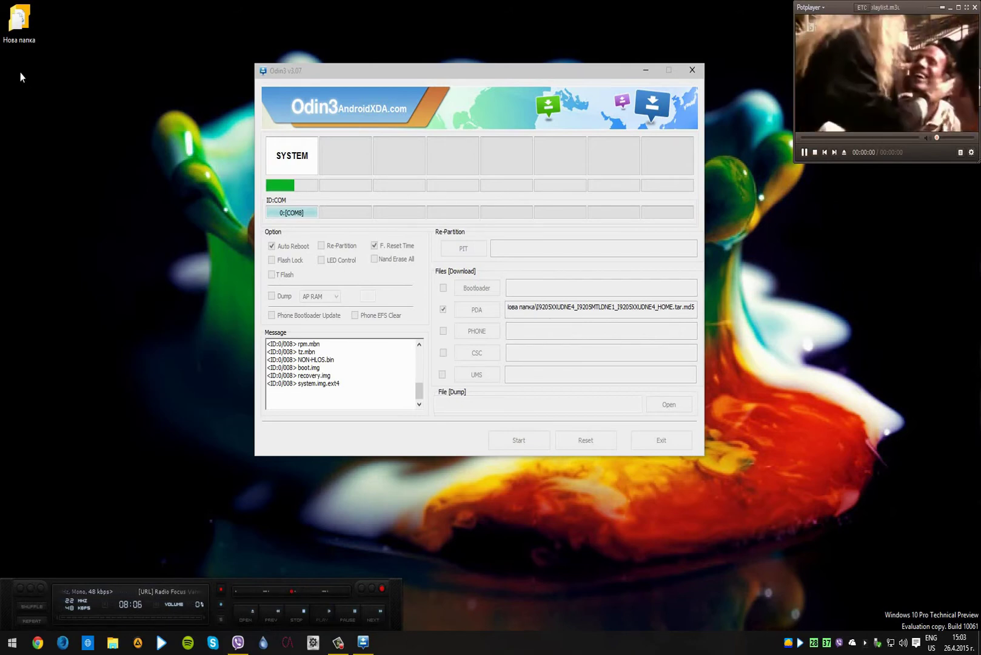
Step: Check the size of the .tar.md5 firmware file in the desktop folder Нова папка through its properties, and return to Odin3
double_click(19, 19)
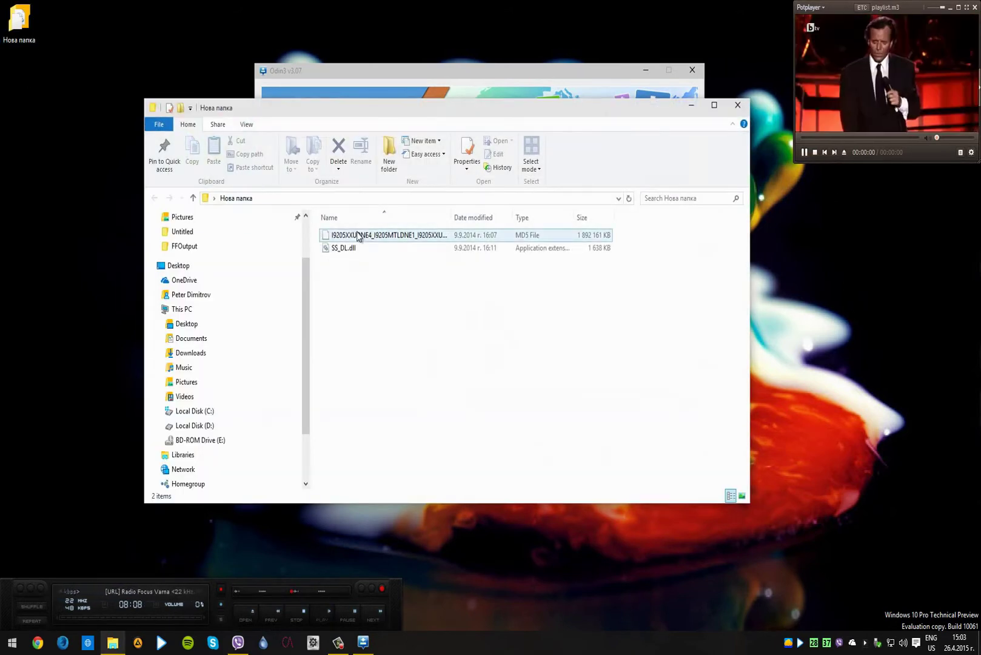
left_click(358, 235)
key("shift+F10")
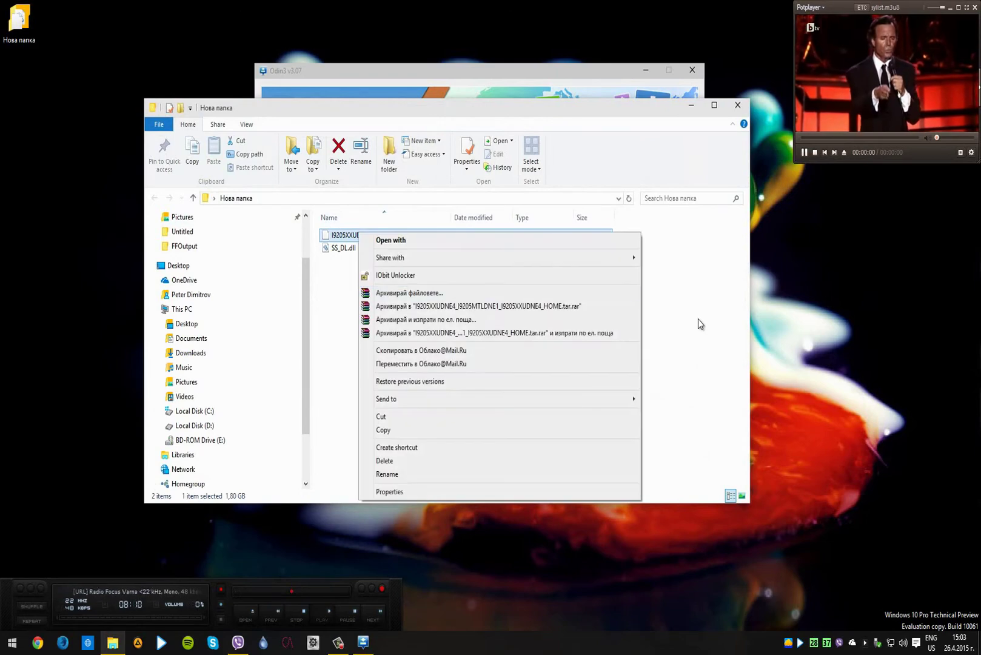
left_click(698, 324)
right_click(585, 239)
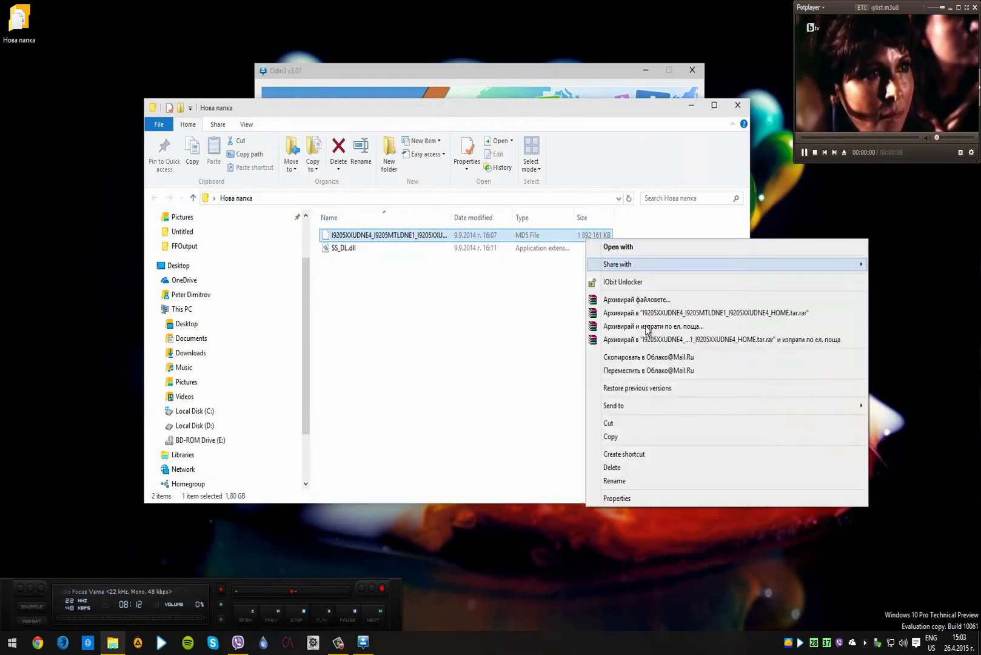
left_click(689, 498)
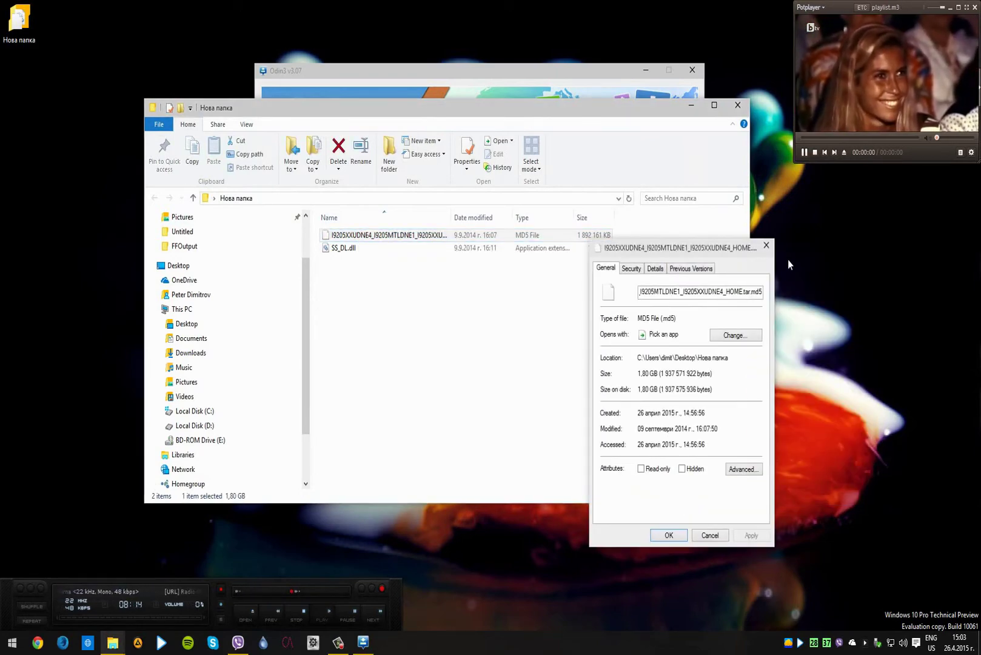
left_click(766, 244)
left_click(737, 105)
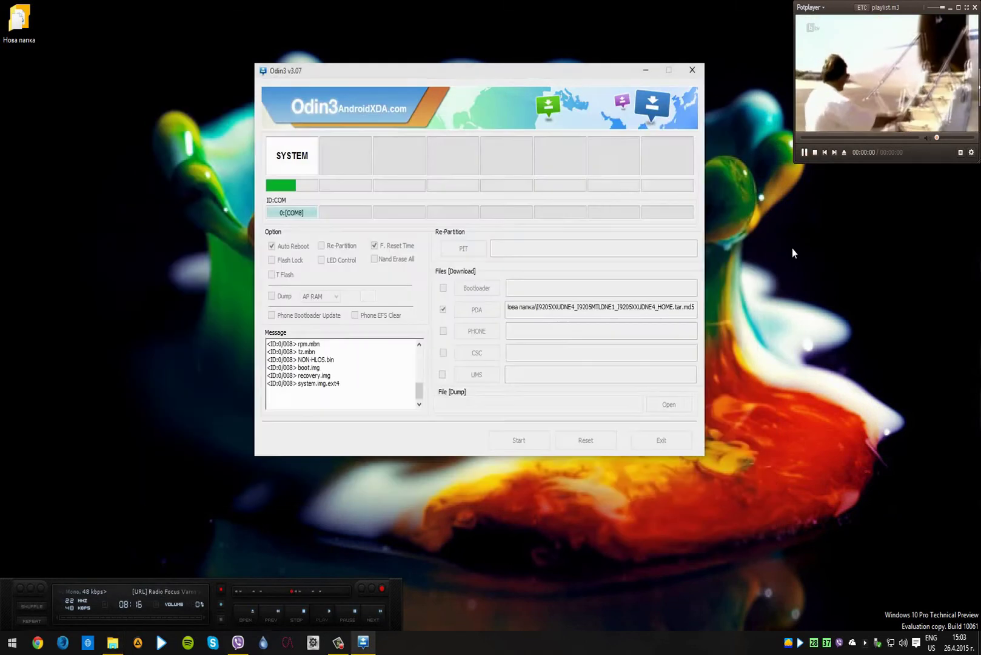